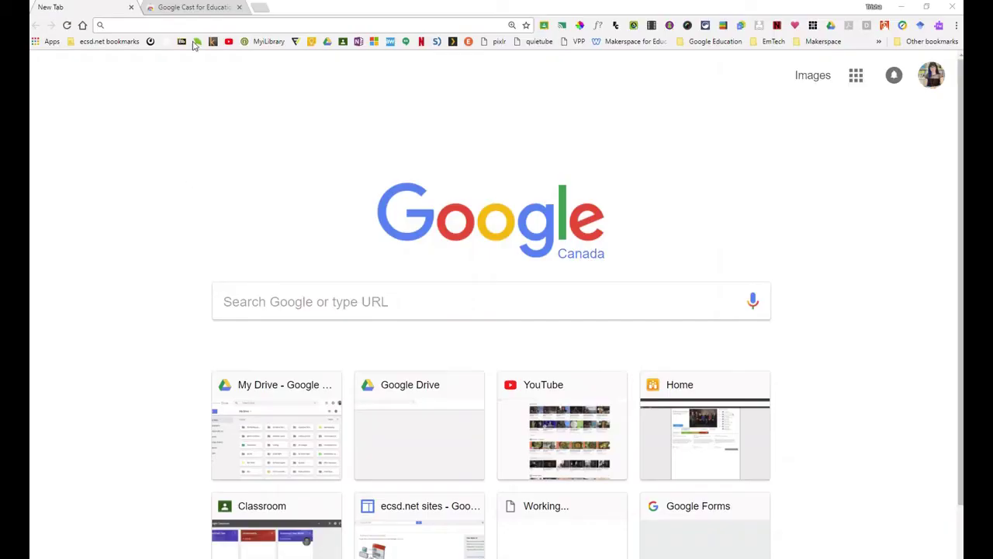
- Confirm the Web Store lists Google Cast for Education as Added to Chrome, then return to New Tab
{"action": "left_click", "coordinate": [194, 7]}
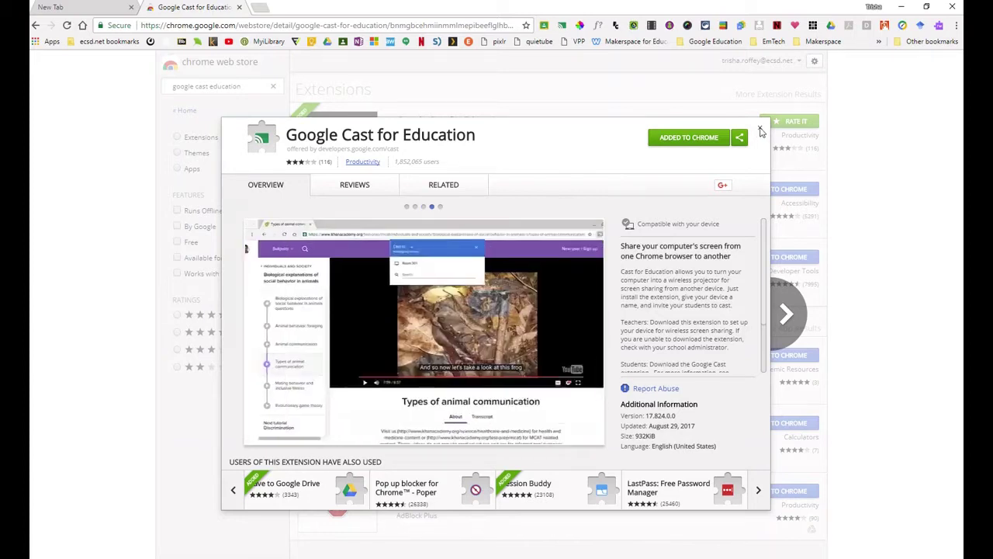
{"action": "left_click", "coordinate": [759, 129]}
{"action": "left_click", "coordinate": [107, 8]}
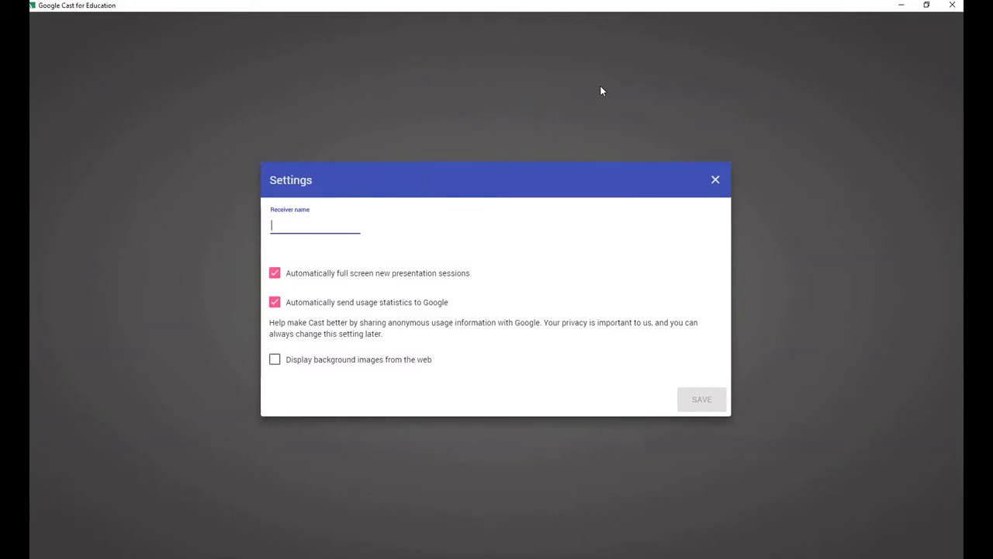
- Enter 'Teacher Computer' as the receiver name and save the settings
{"action": "left_click", "coordinate": [283, 225]}
{"action": "type", "text": "Teacher Compu"}
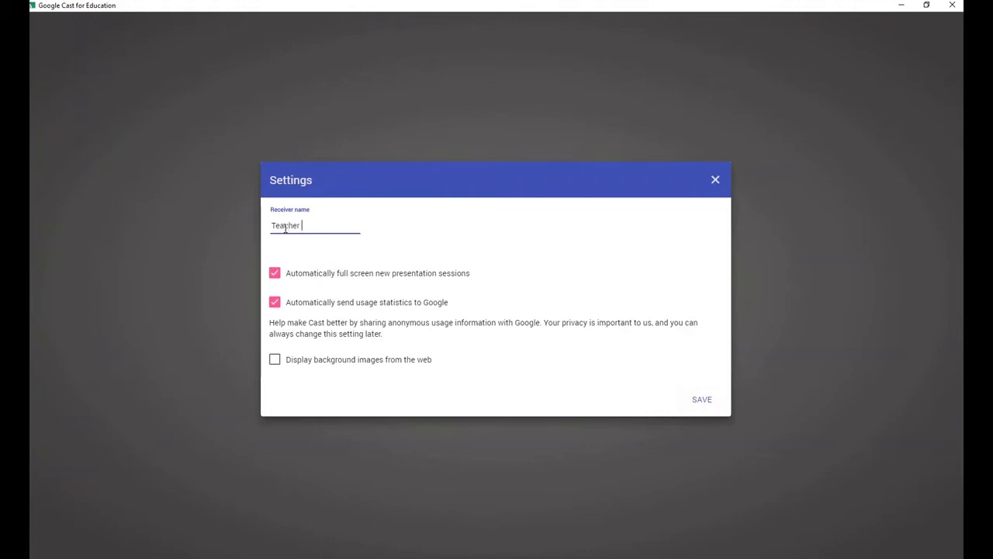
{"action": "type", "text": "ter"}
{"action": "left_click", "coordinate": [702, 400]}
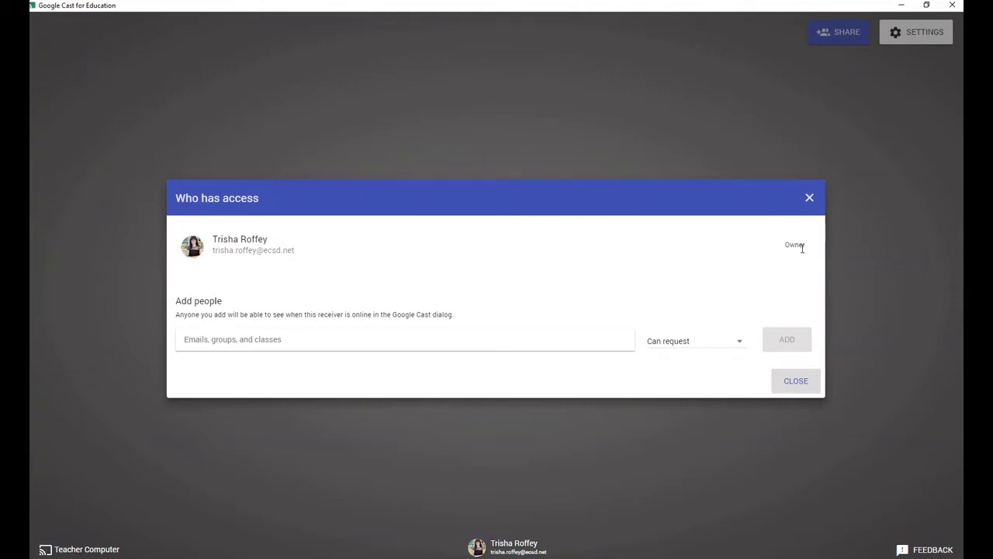
- Search for the colleague by name and add them to the access list with Can present permission
{"action": "left_click", "coordinate": [244, 342]}
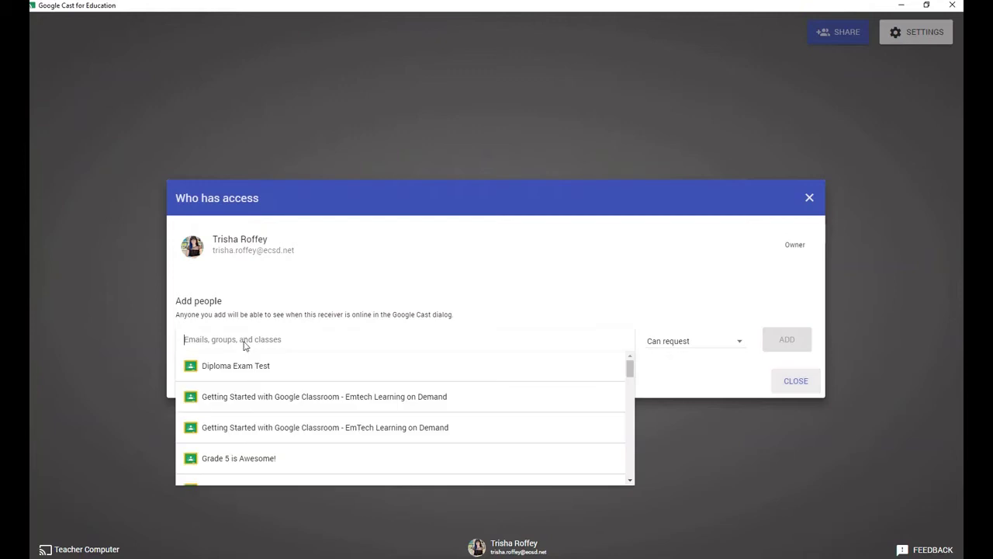
{"action": "type", "text": "daniel"}
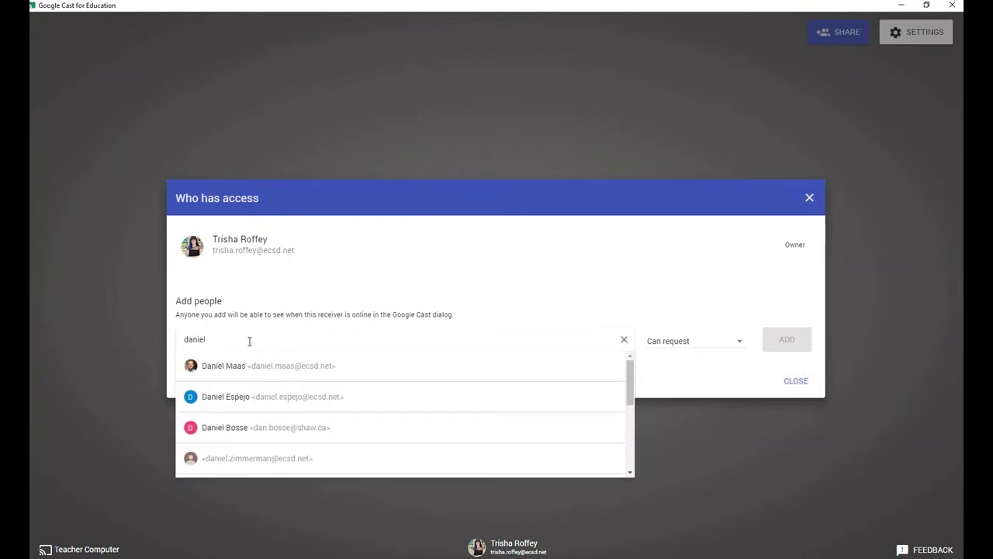
{"action": "left_click", "coordinate": [266, 366]}
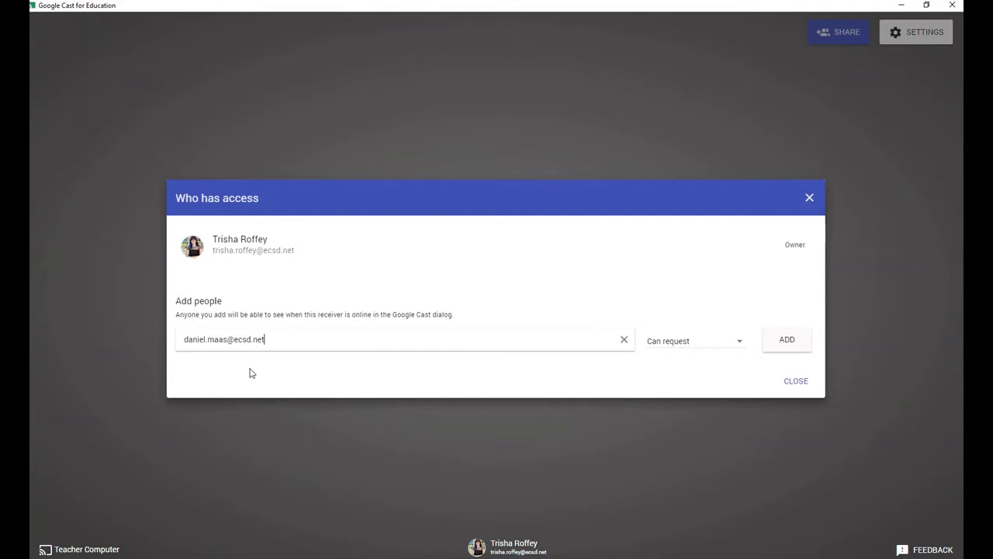
{"action": "left_click", "coordinate": [687, 344]}
{"action": "left_click", "coordinate": [683, 314]}
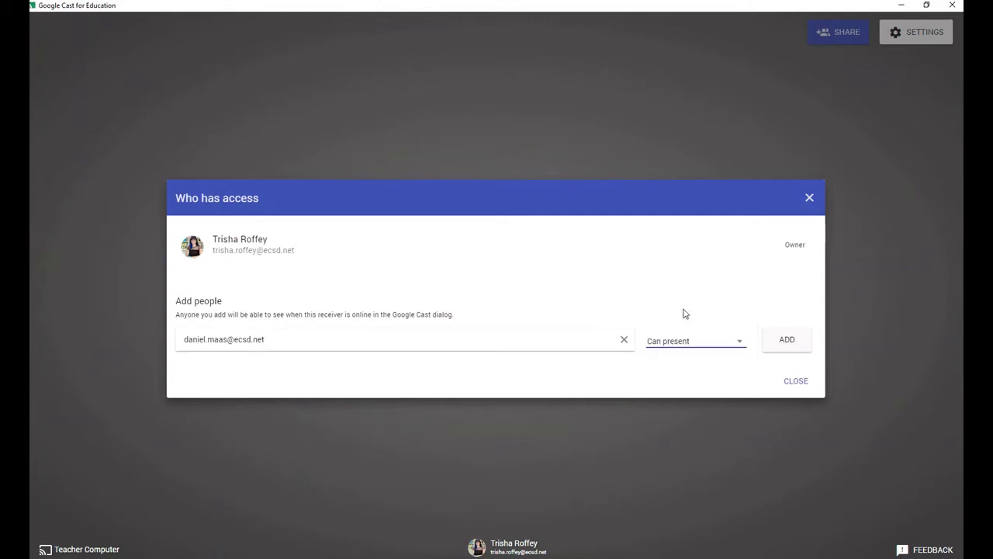
{"action": "left_click", "coordinate": [789, 344]}
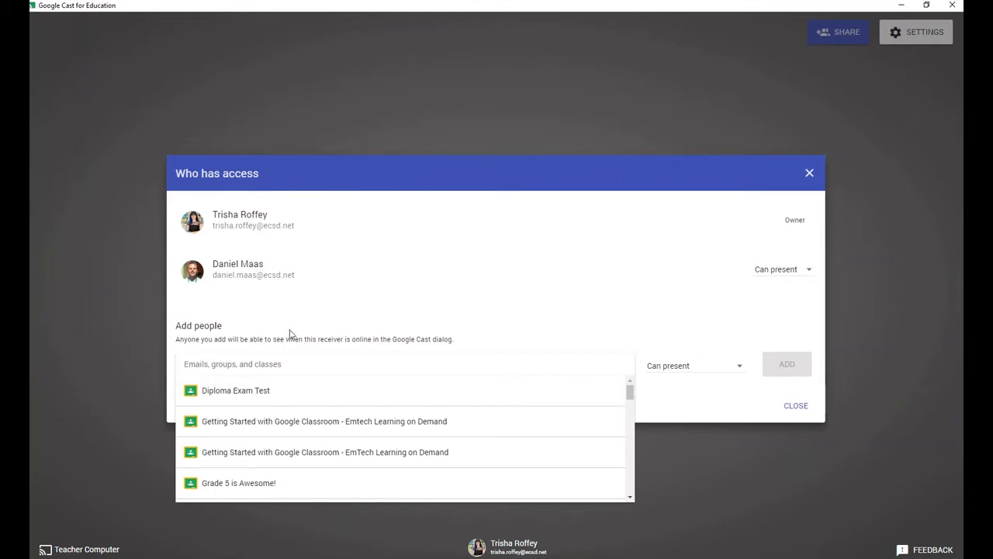
- Add the 'Grade 5 is Awesome!' class with Teachers can present, Students can request permission
{"action": "scroll", "coordinate": [326, 425], "scroll_direction": "down", "scroll_amount": 1}
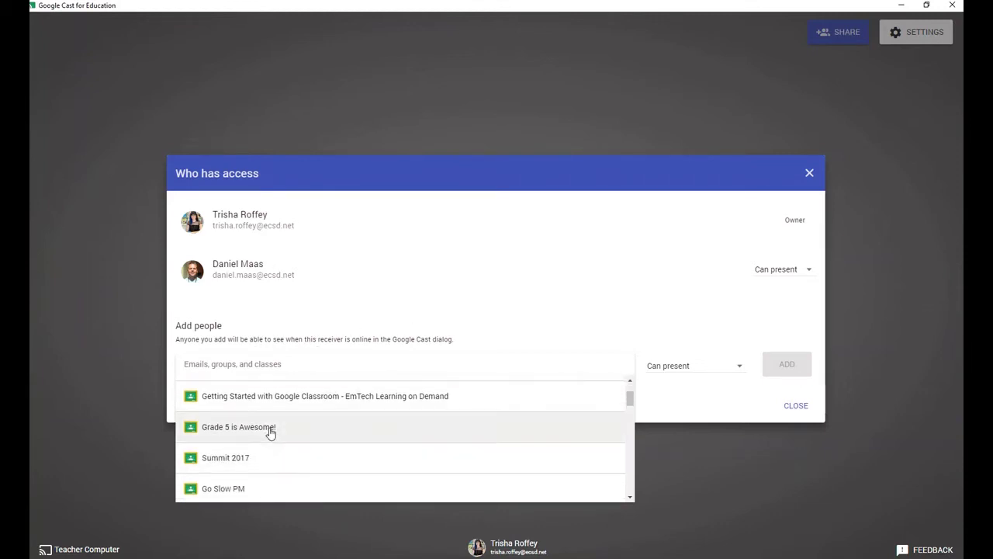
{"action": "left_click", "coordinate": [269, 432]}
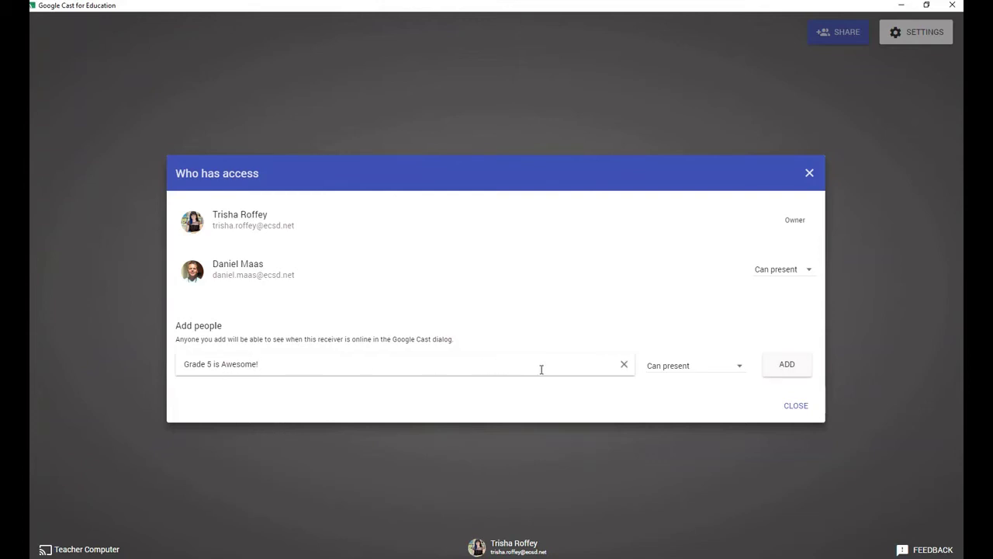
{"action": "left_click", "coordinate": [699, 368]}
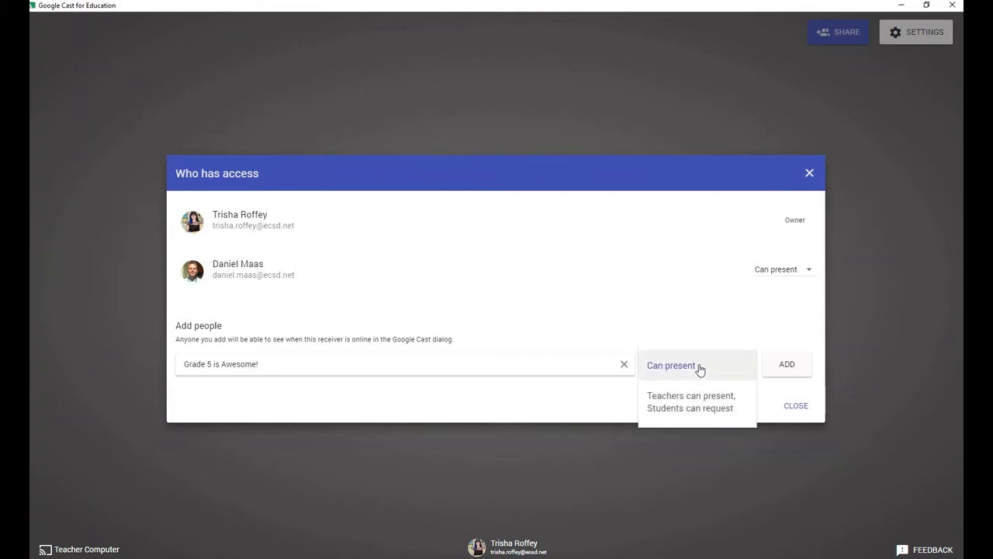
{"action": "left_click", "coordinate": [688, 409]}
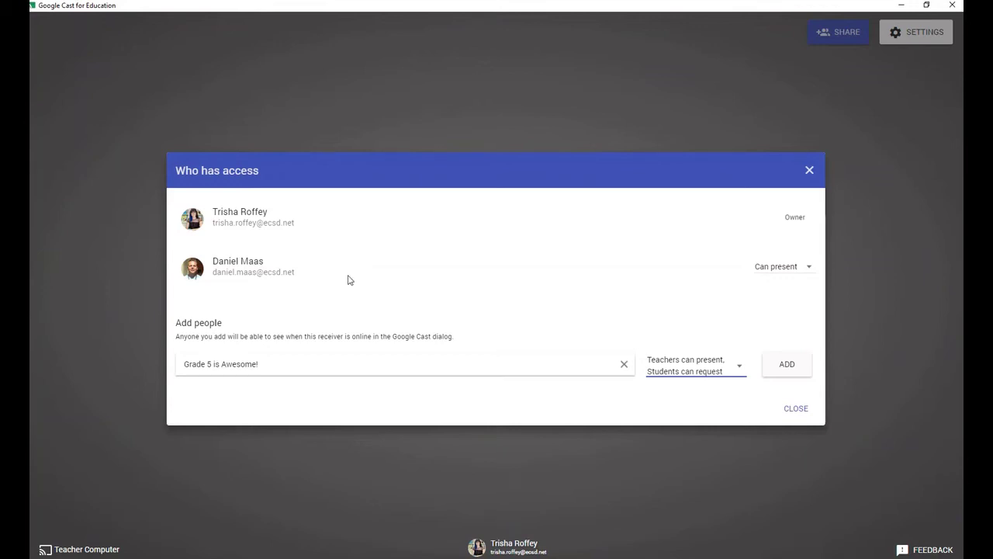
{"action": "left_click", "coordinate": [786, 369]}
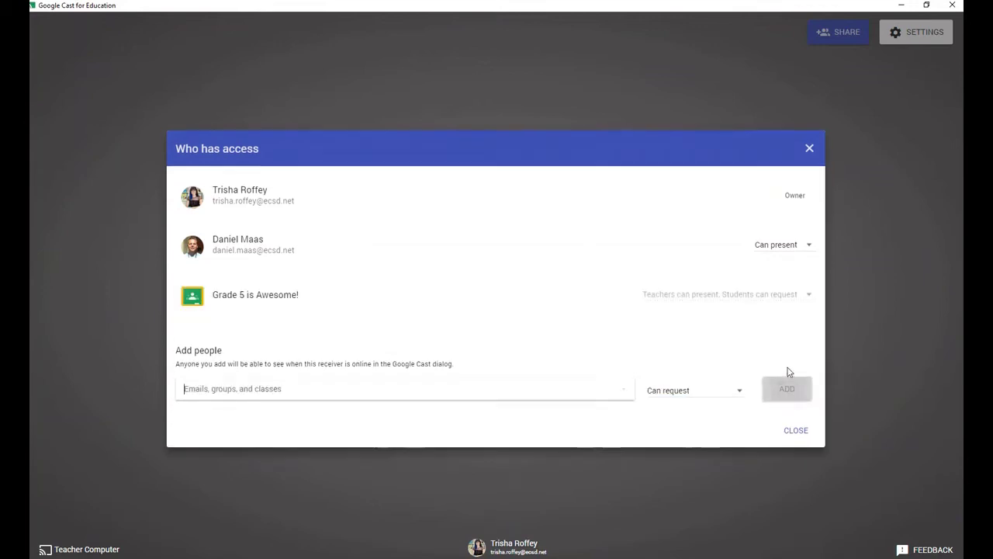
{"action": "left_click", "coordinate": [846, 332]}
{"action": "left_click", "coordinate": [842, 35]}
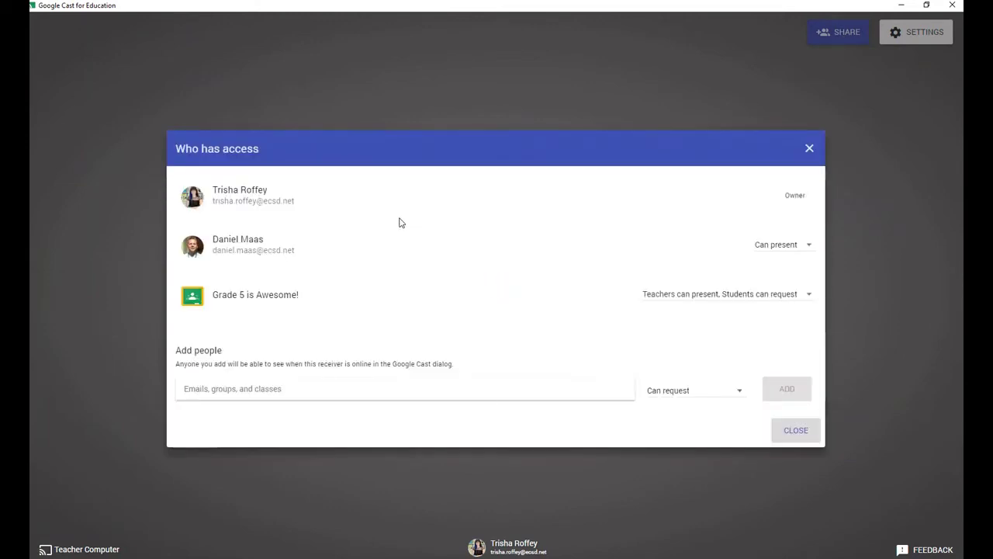
{"action": "left_click", "coordinate": [809, 247]}
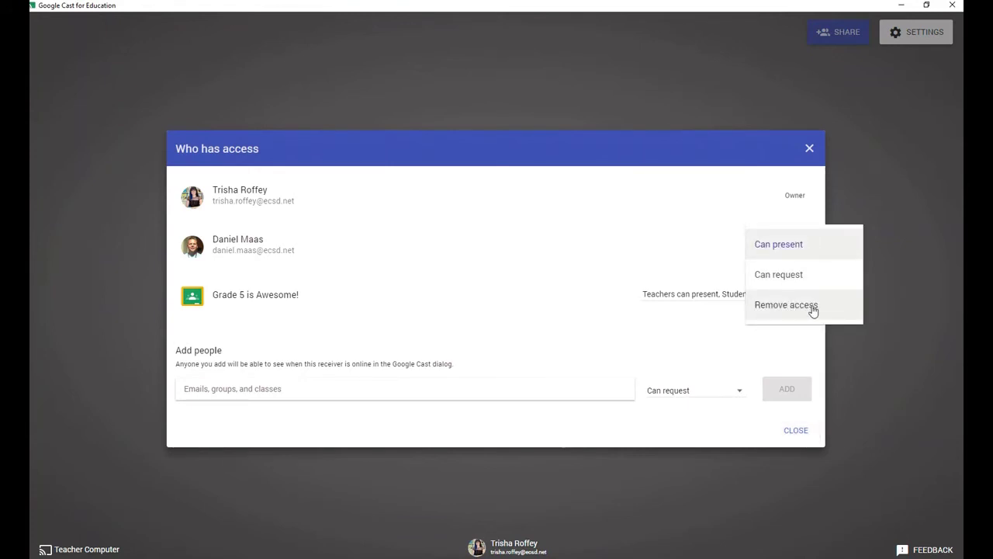
{"action": "left_click", "coordinate": [886, 214]}
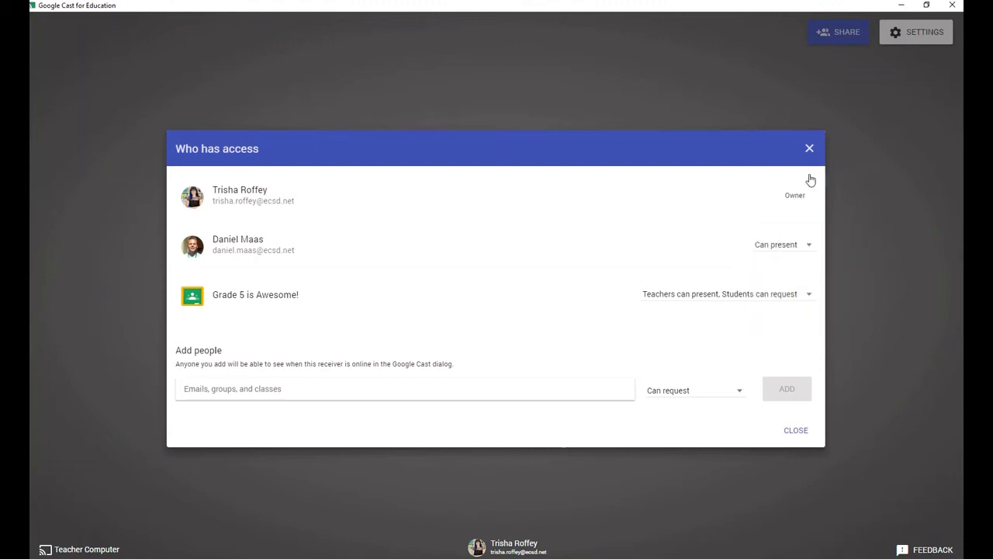
{"action": "left_click", "coordinate": [796, 430]}
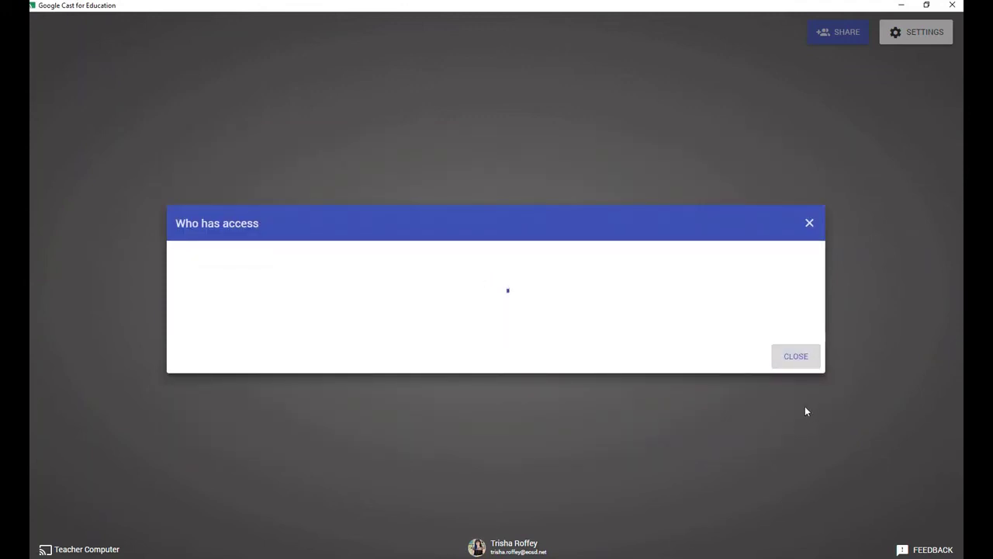
- Close the access dialog and load the 2learn.ca website in a new tab
{"action": "left_click", "coordinate": [809, 222]}
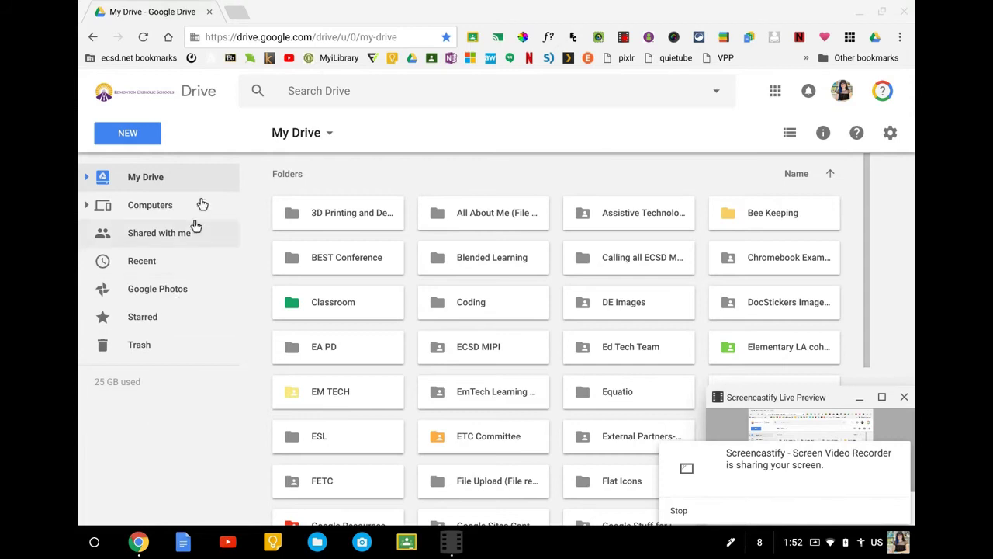
{"action": "left_click", "coordinate": [235, 15]}
{"action": "type", "text": "2learn.ca"}
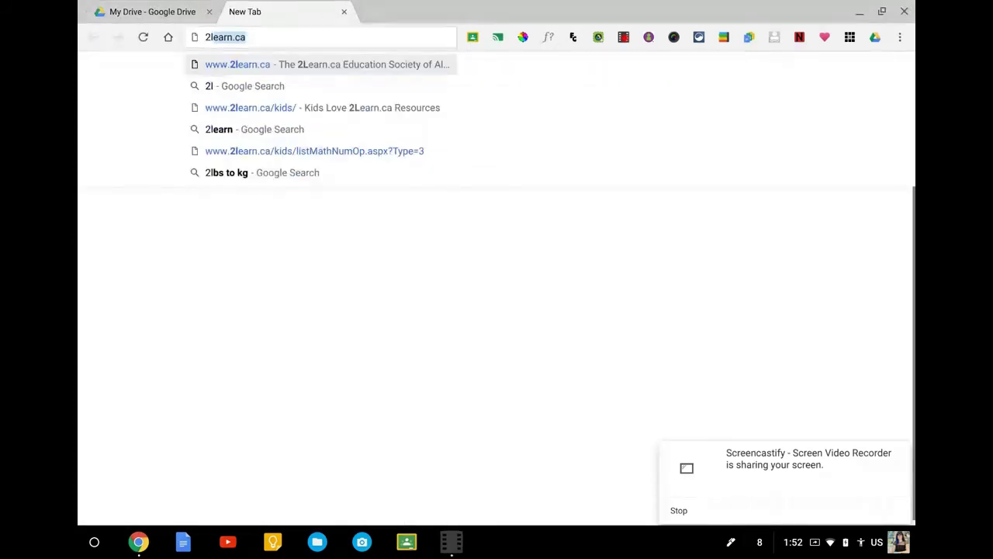
{"action": "key", "text": "Return"}
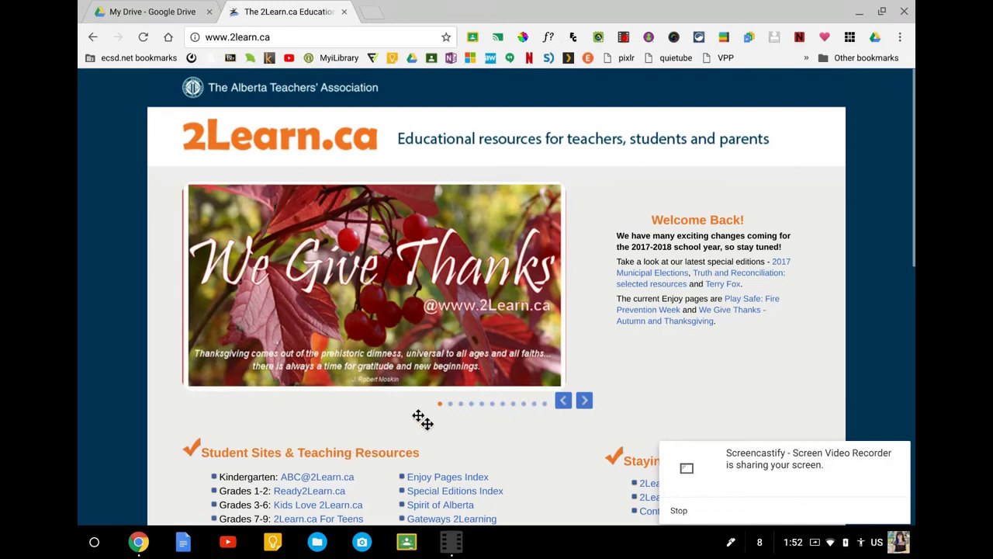
- Open the Kids Love 2Learn.ca page for grades 3 to 6
{"action": "scroll", "coordinate": [421, 417], "scroll_direction": "down", "scroll_amount": 1}
{"action": "left_click", "coordinate": [319, 438]}
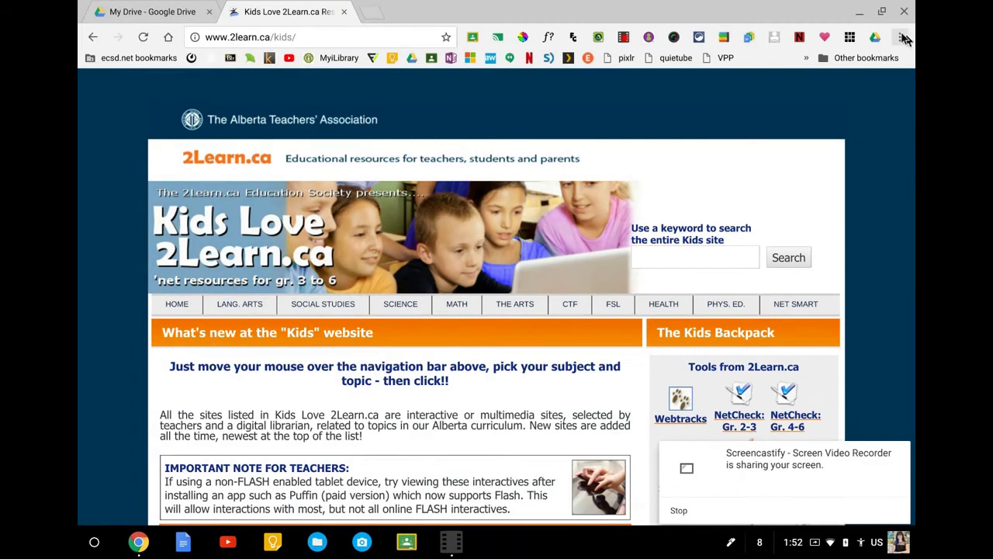
{"action": "left_click", "coordinate": [899, 39]}
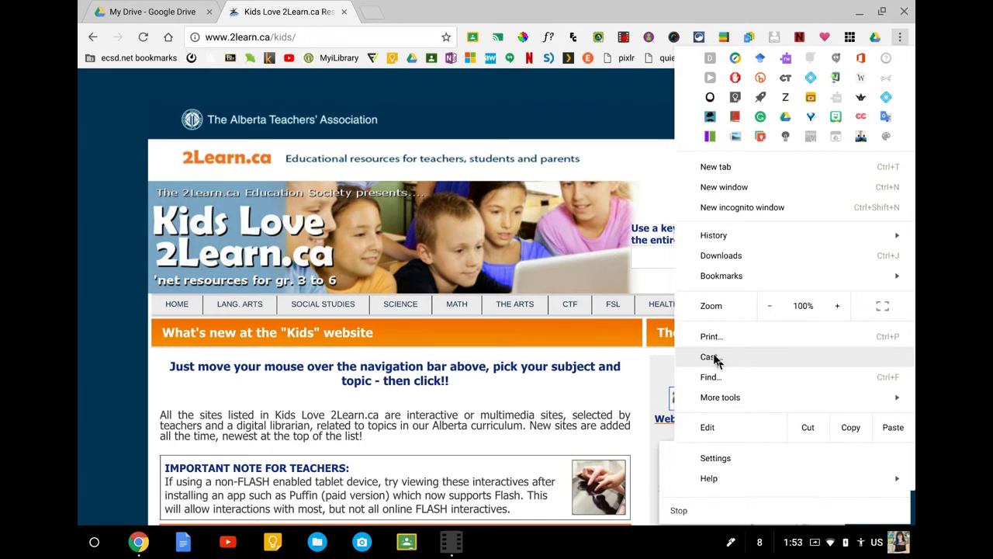
- Cast the entire desktop, not a single tab, to the Teacher Computer receiver and confirm sharing
{"action": "left_click", "coordinate": [709, 357]}
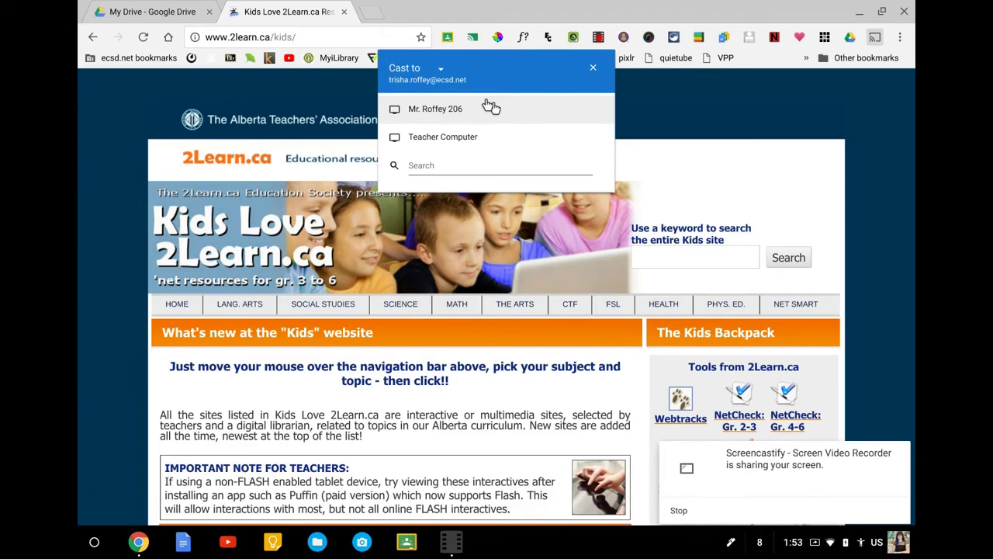
{"action": "left_click", "coordinate": [439, 70]}
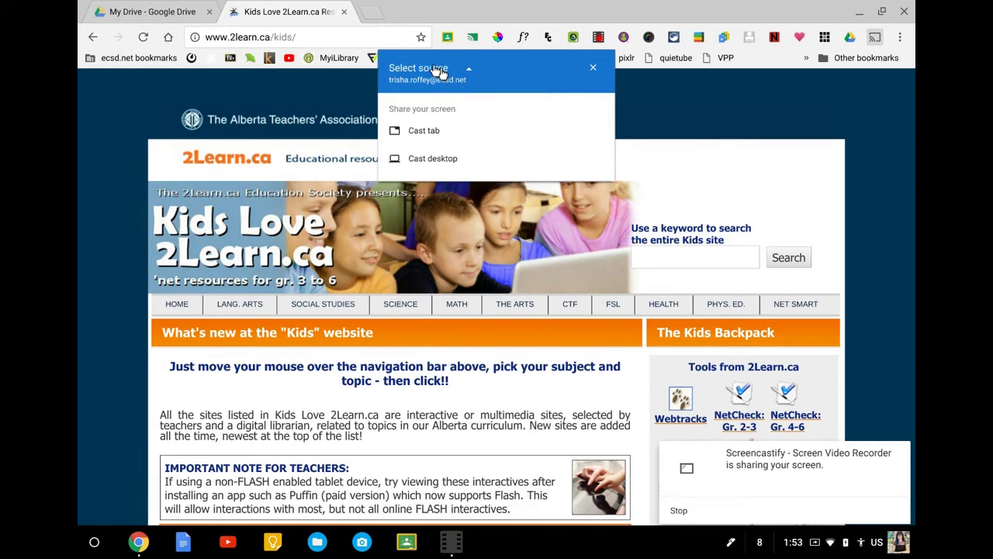
{"action": "left_click", "coordinate": [467, 73]}
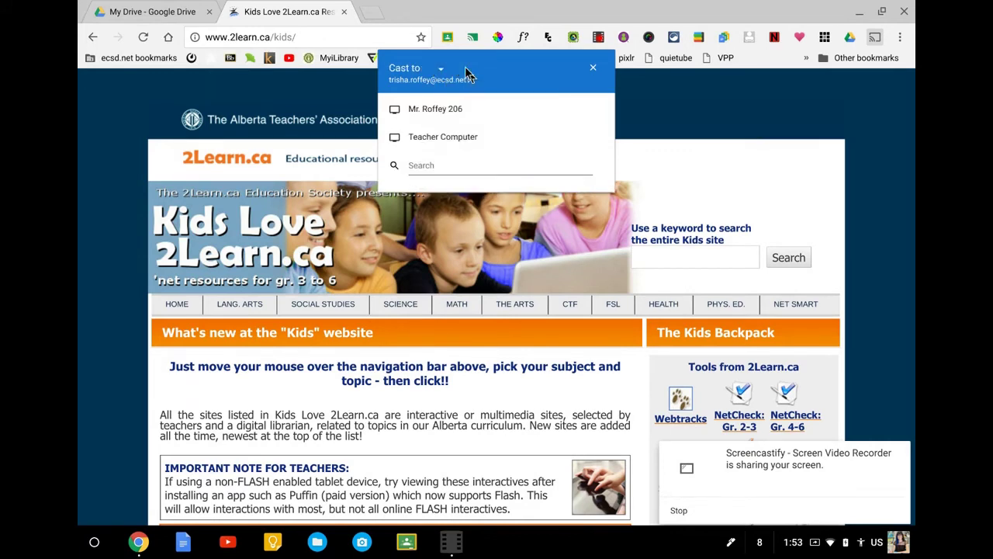
{"action": "left_click", "coordinate": [417, 70]}
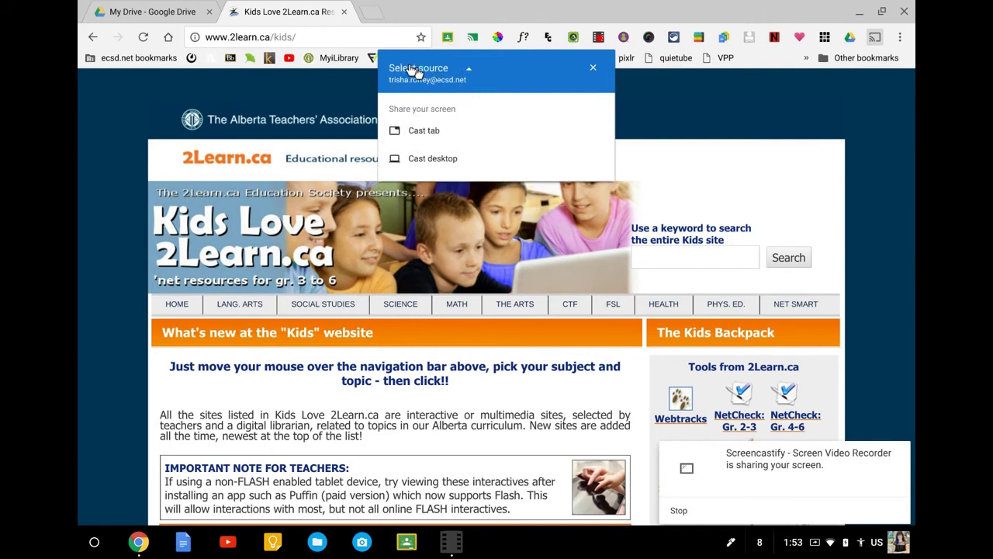
{"action": "left_click", "coordinate": [444, 157]}
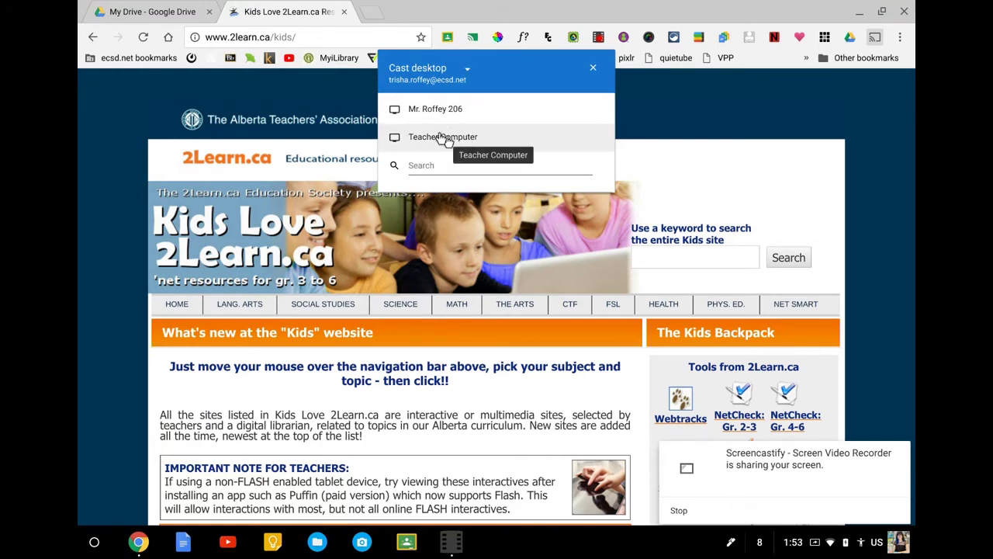
{"action": "left_click", "coordinate": [444, 139]}
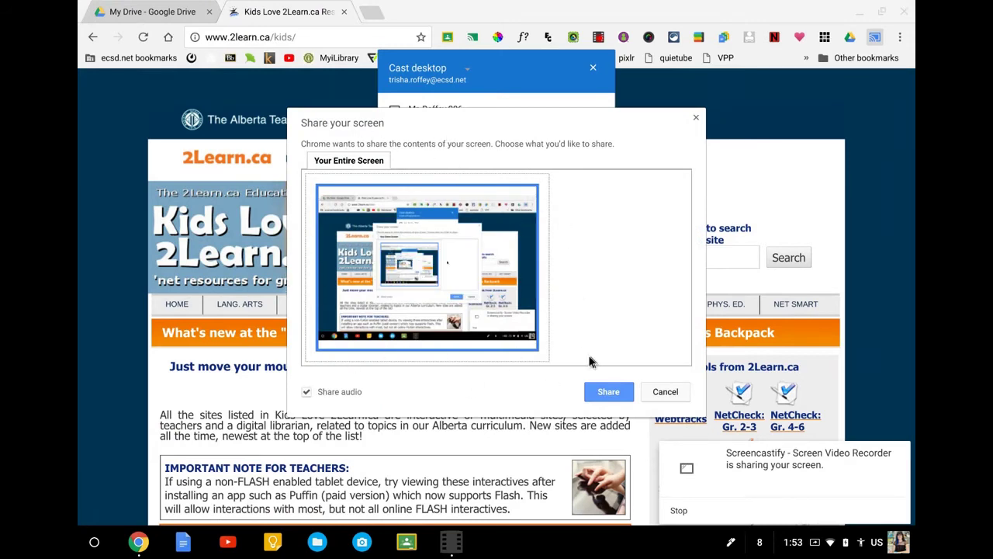
{"action": "left_click", "coordinate": [608, 392]}
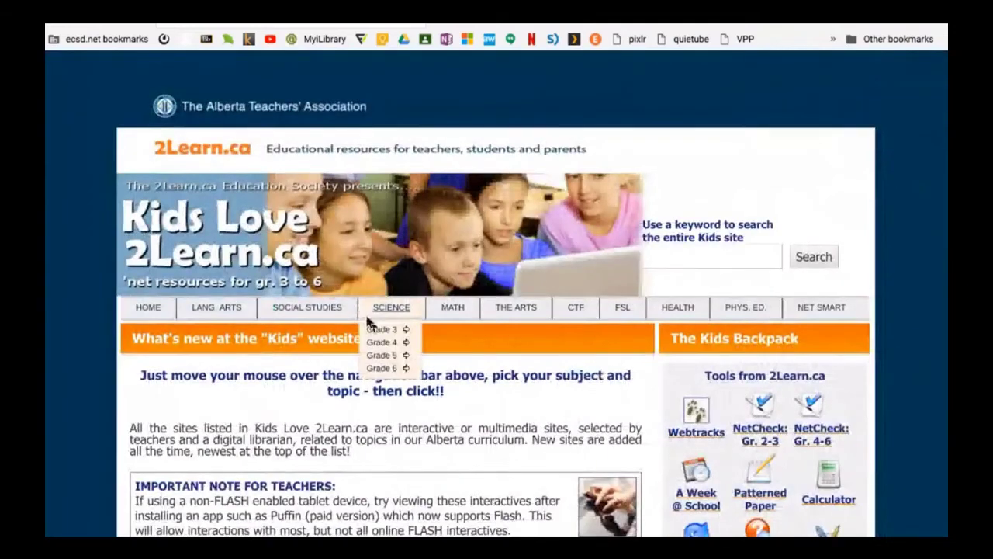
- Open the Patterns interactives from the MATH menu on Kids Love 2Learn.ca
{"action": "scroll", "coordinate": [370, 324], "scroll_direction": "down", "scroll_amount": 4}
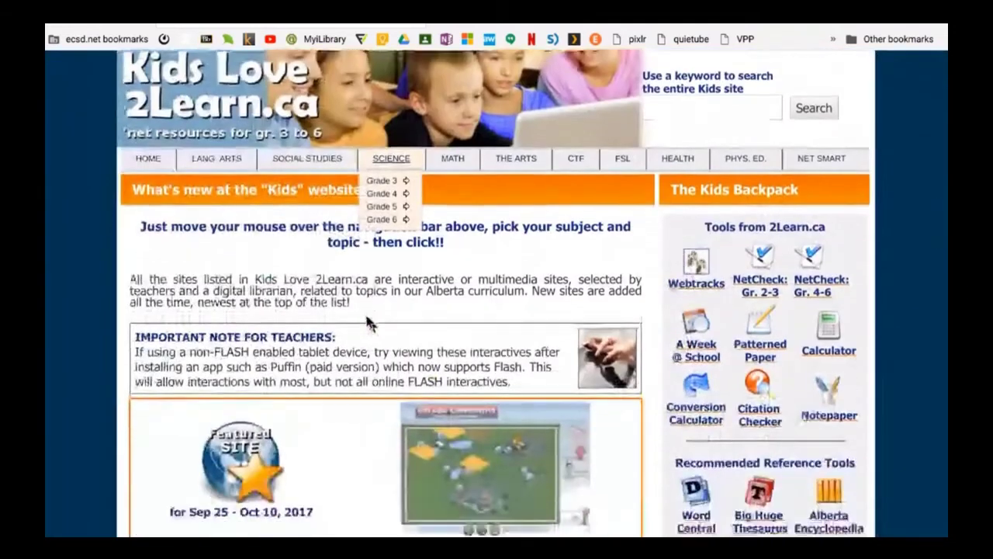
{"action": "scroll", "coordinate": [369, 324], "scroll_direction": "up", "scroll_amount": 4}
{"action": "mouse_move", "coordinate": [450, 290]}
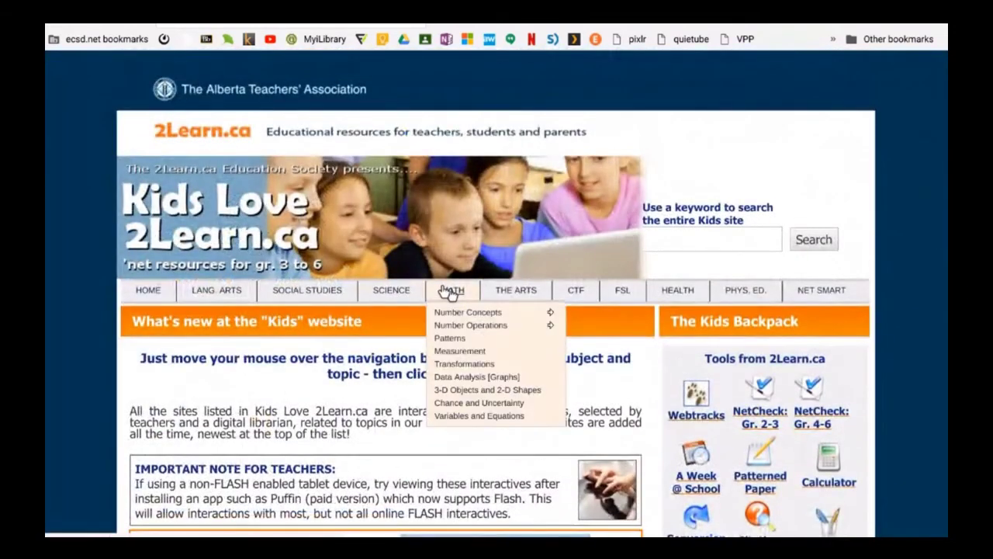
{"action": "mouse_move", "coordinate": [469, 318]}
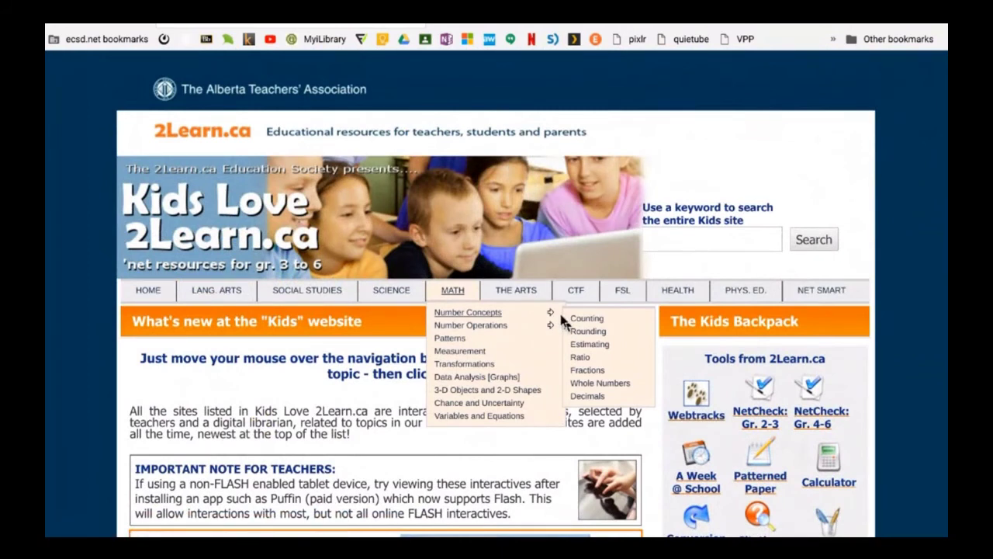
{"action": "left_click", "coordinate": [453, 340]}
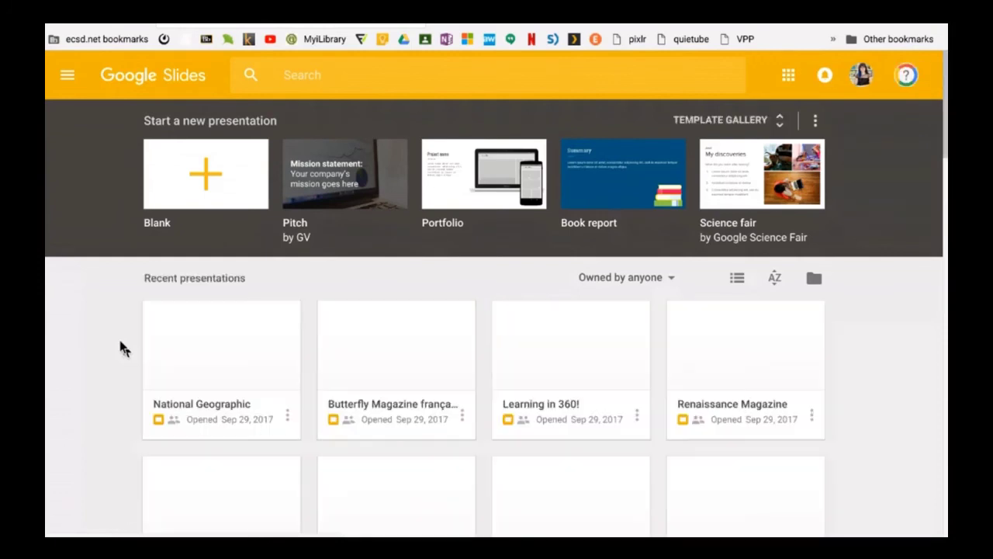
- Open the National Geographic presentation from Recent presentations and show it full screen
{"action": "left_click", "coordinate": [241, 381]}
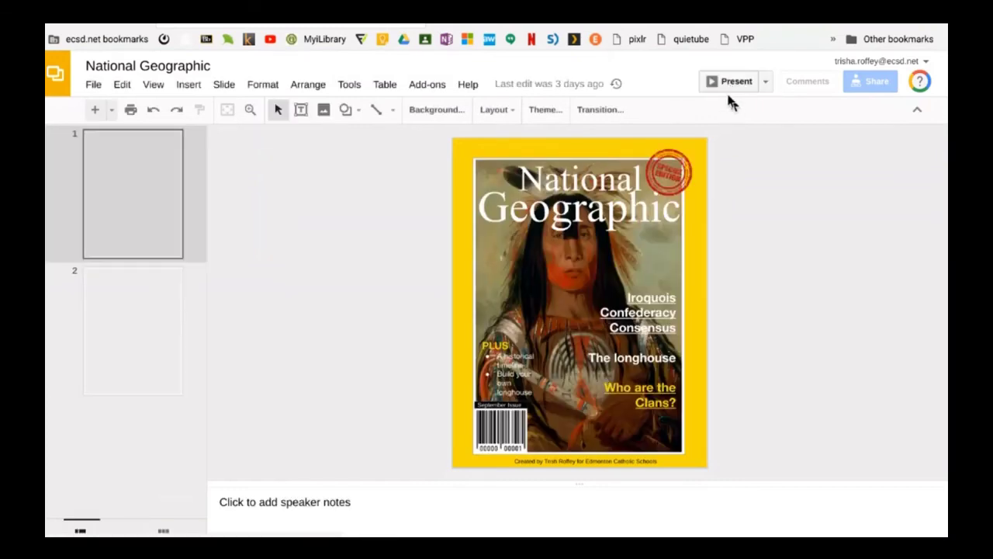
{"action": "left_click", "coordinate": [727, 81]}
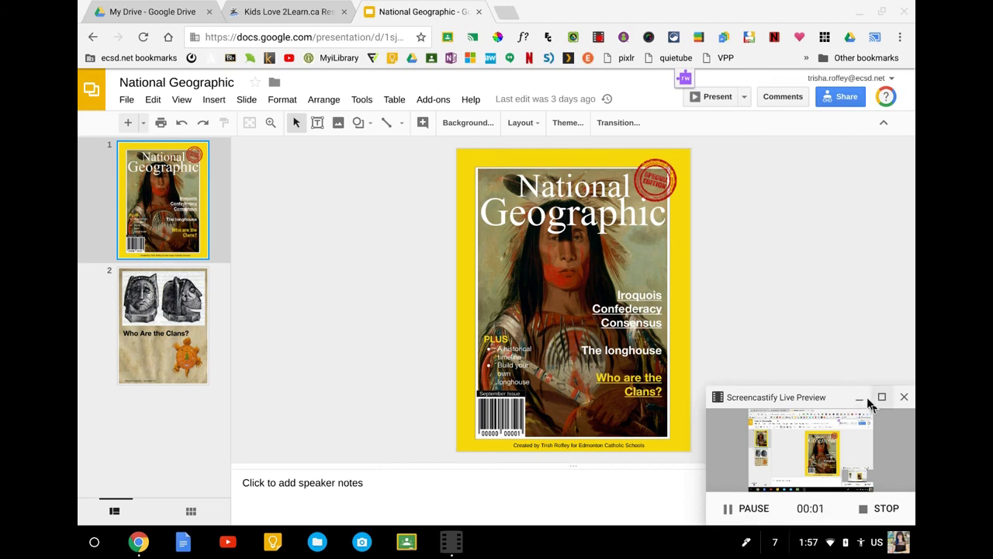
- Hide the Screencastify preview and stop the desktop cast to Teacher Computer
{"action": "left_click", "coordinate": [859, 399]}
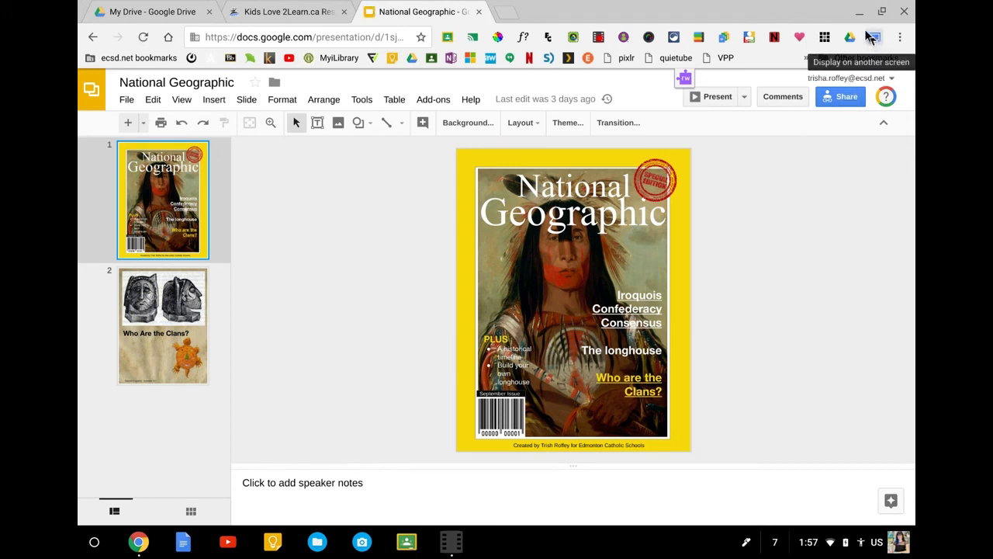
{"action": "left_click", "coordinate": [874, 39]}
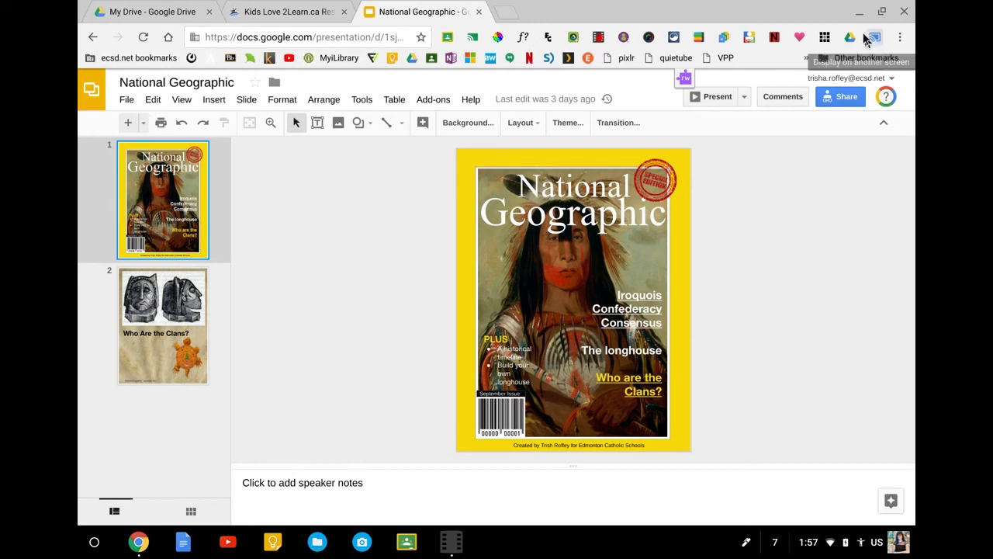
{"action": "left_click", "coordinate": [874, 39]}
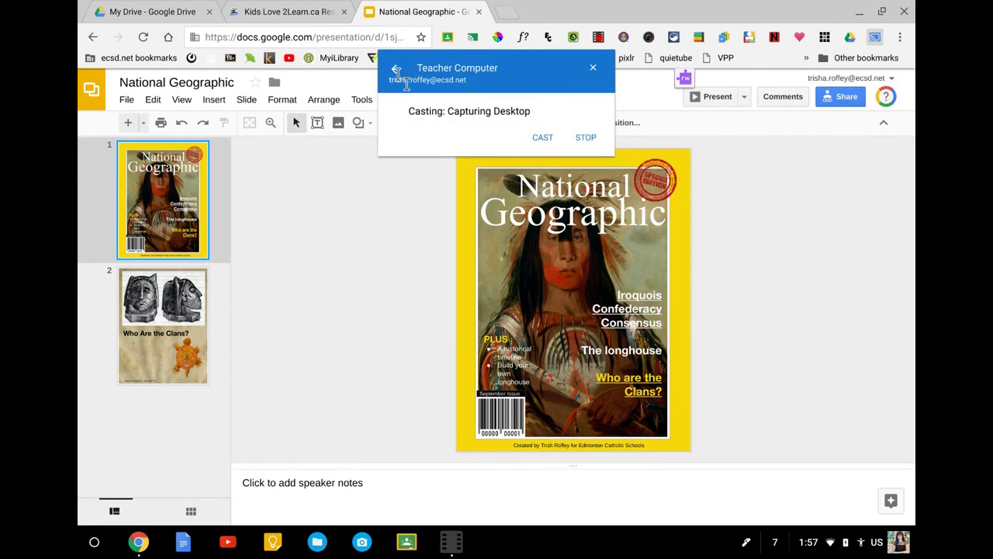
{"action": "left_click", "coordinate": [585, 138]}
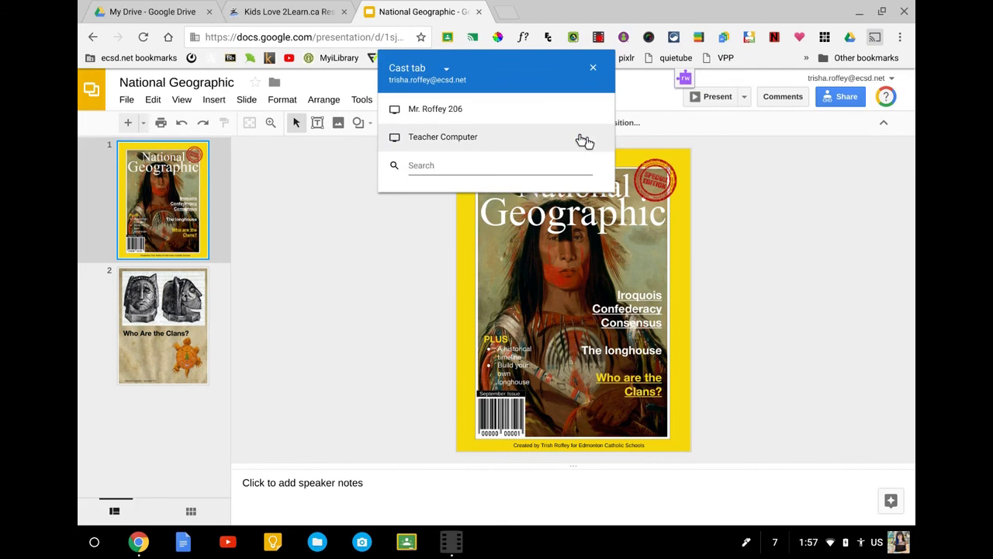